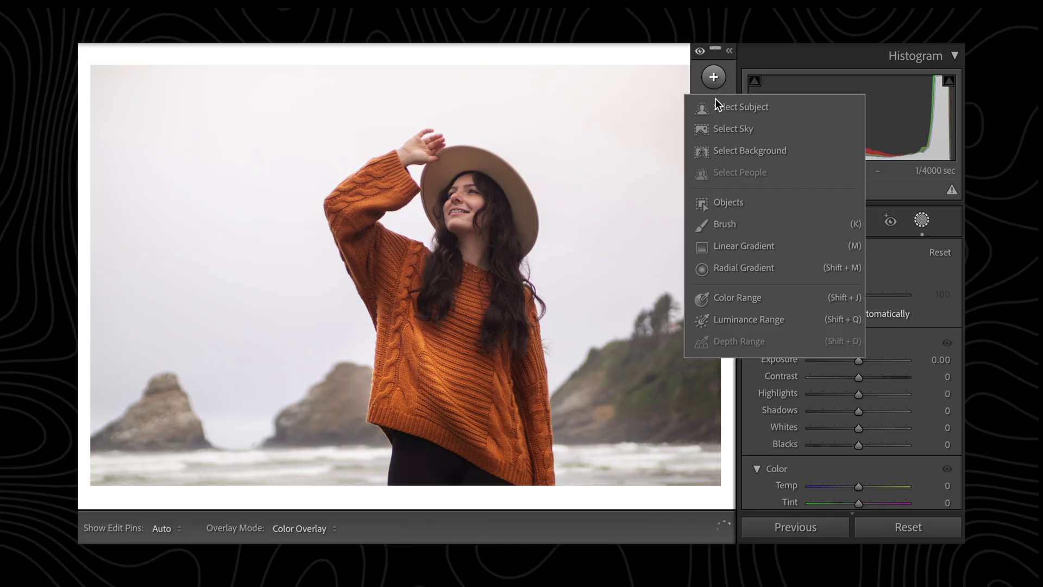
- Mask the woman on the beach as the subject and set that mask's Contrast to 31
click(715, 106)
mouse_move(858, 398)
mouse_down()
mouse_move(881, 398)
mouse_move(849, 400)
mouse_move(876, 399)
mouse_up()
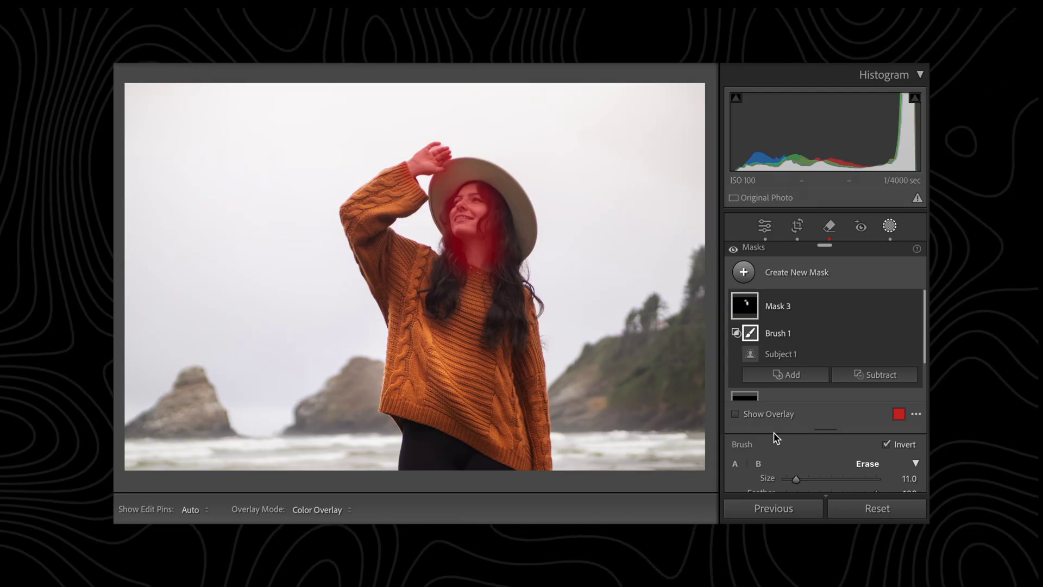
key(o)
key(o)
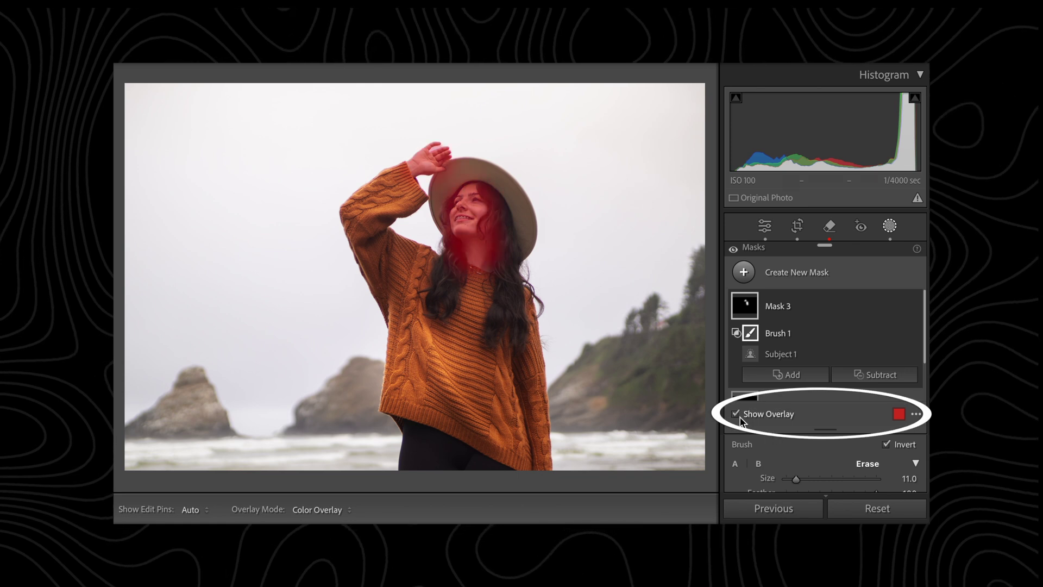
click(736, 415)
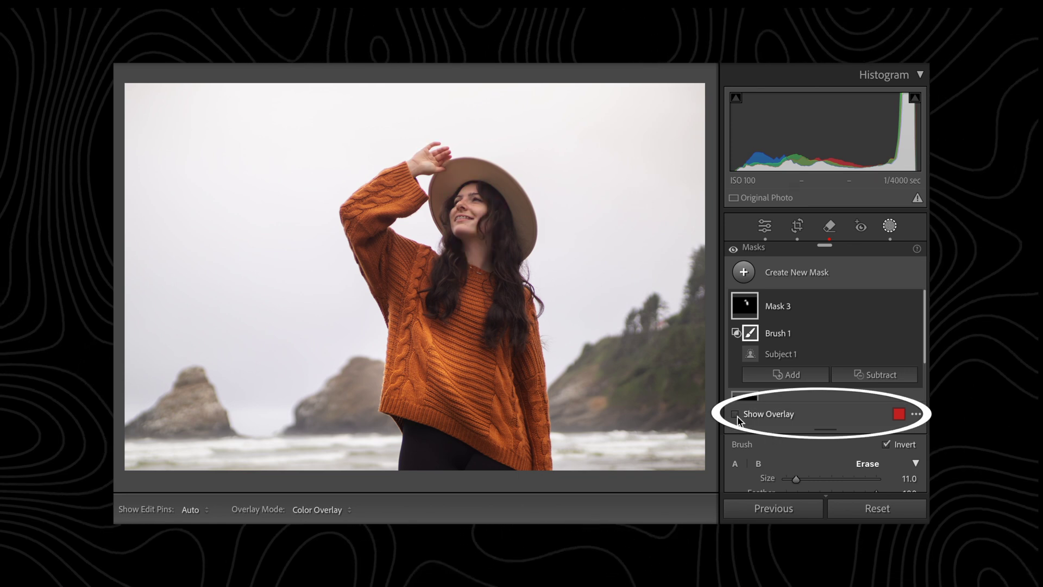
click(737, 414)
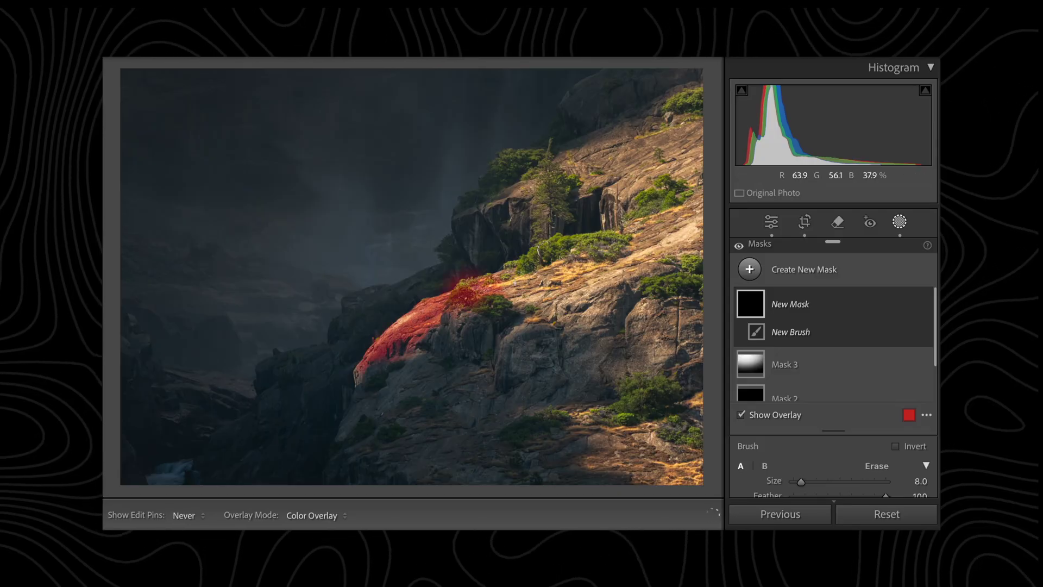
- Paint the mask over more sunlit rock, then add a luminance range mask limited to the brightest tones
mouse_move(585, 308)
mouse_down()
mouse_move(625, 269)
mouse_move(583, 238)
mouse_up()
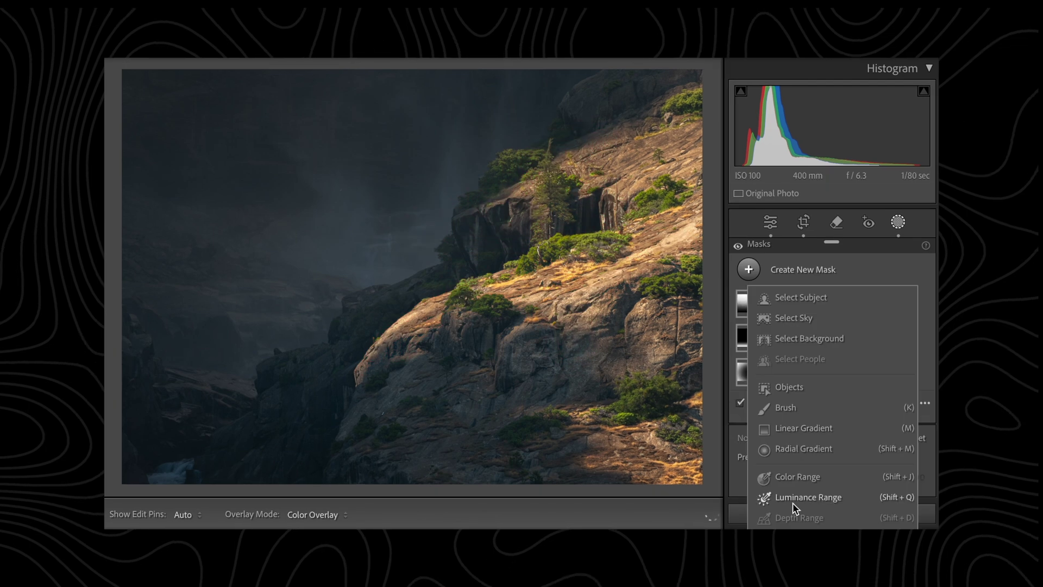
click(792, 499)
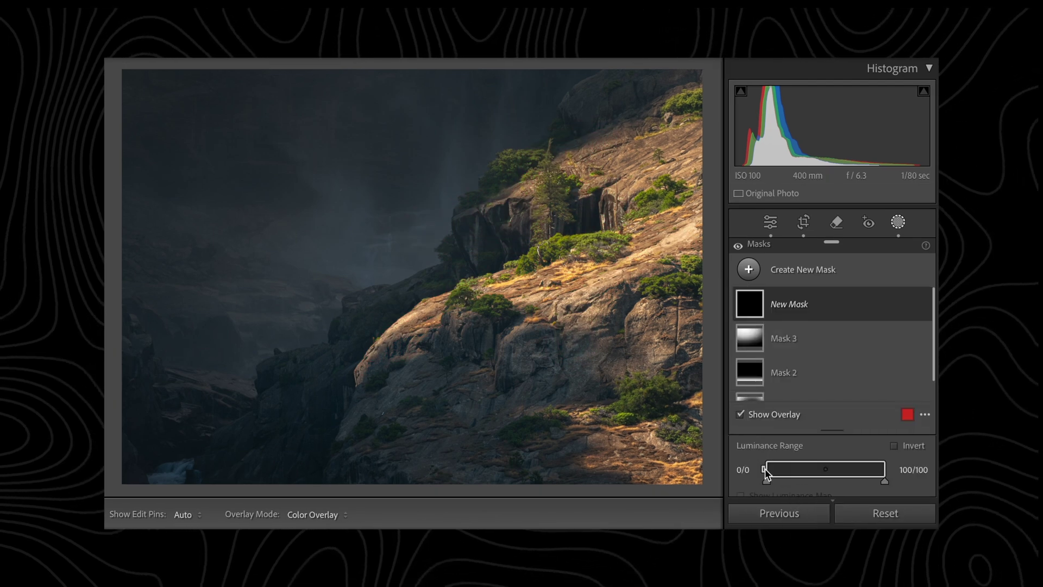
drag(764, 469, 875, 473)
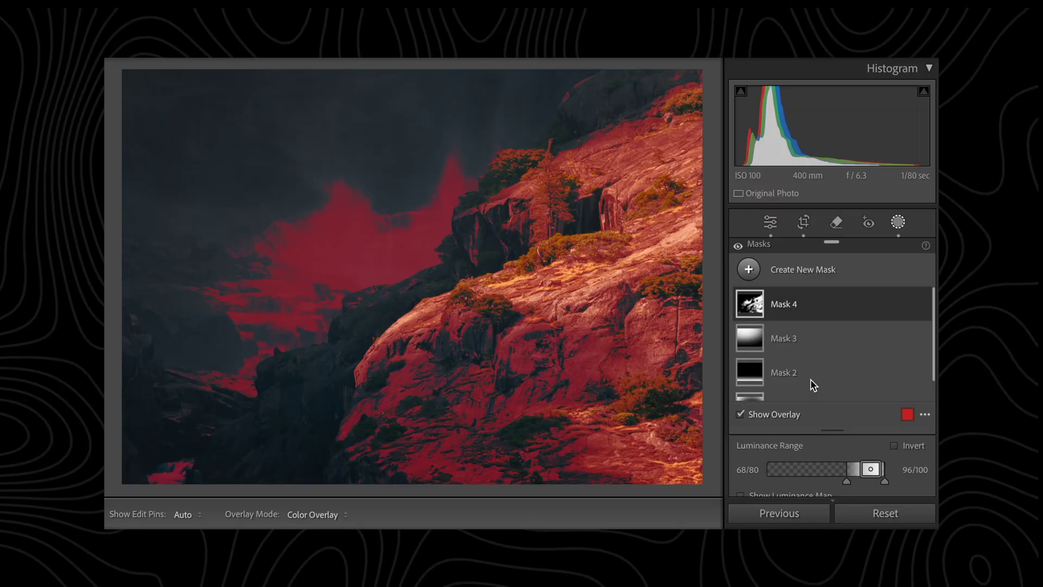
- Intersect Mask 4 with a brush painted across the sunlit rock slope
right_click(754, 304)
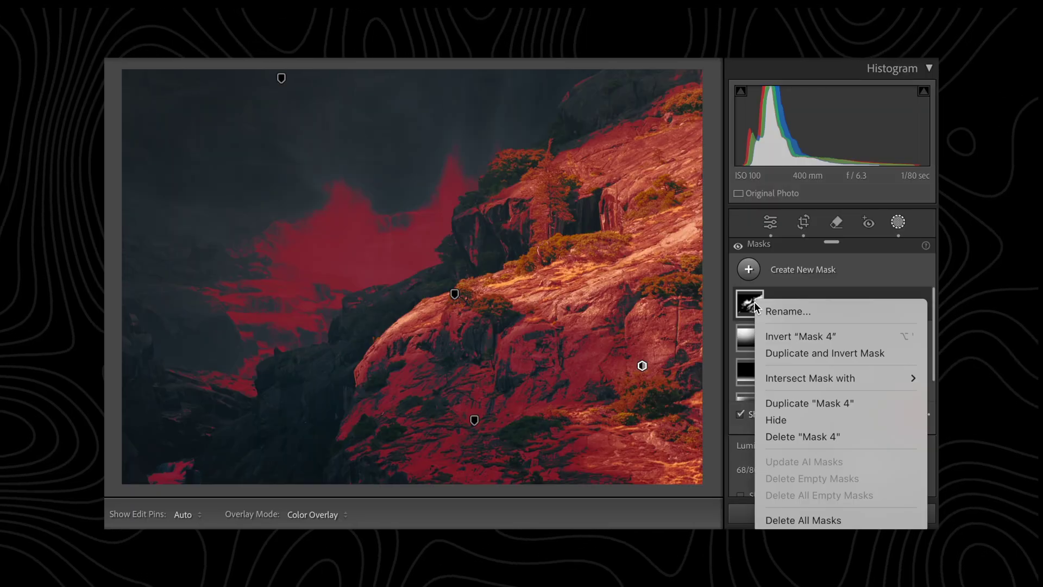
mouse_move(800, 380)
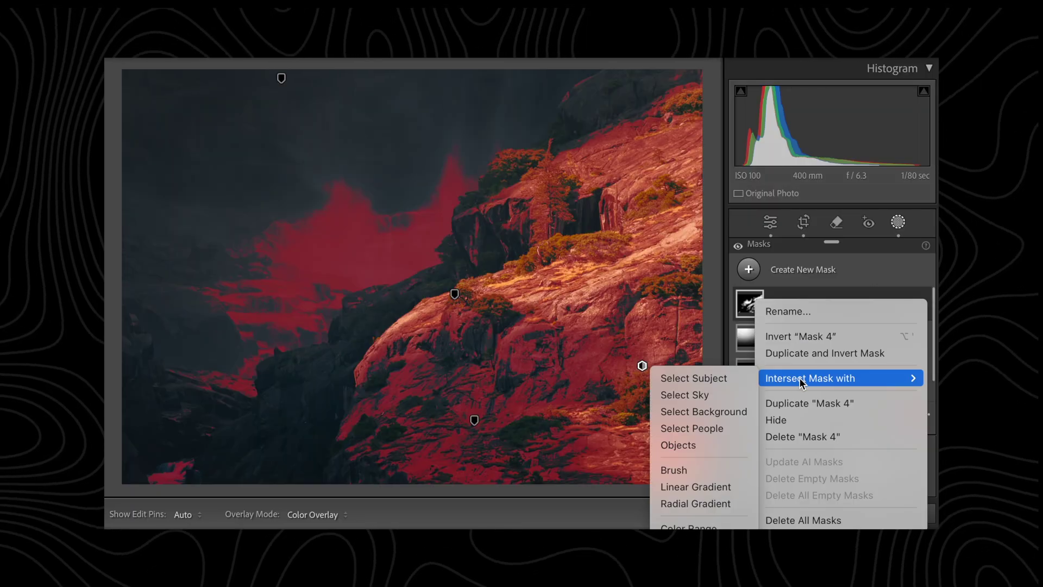
click(683, 471)
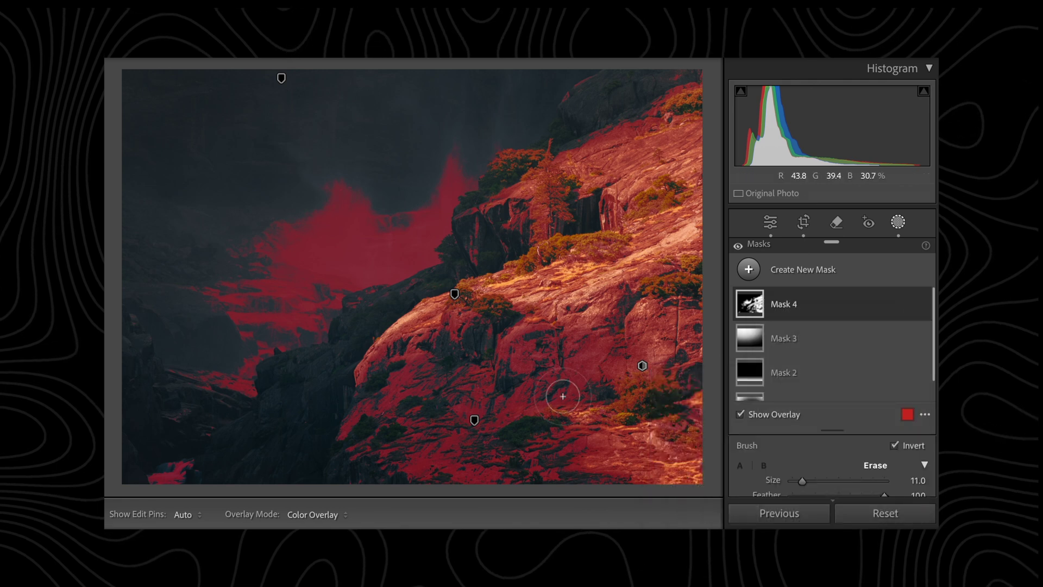
drag(365, 369, 392, 338)
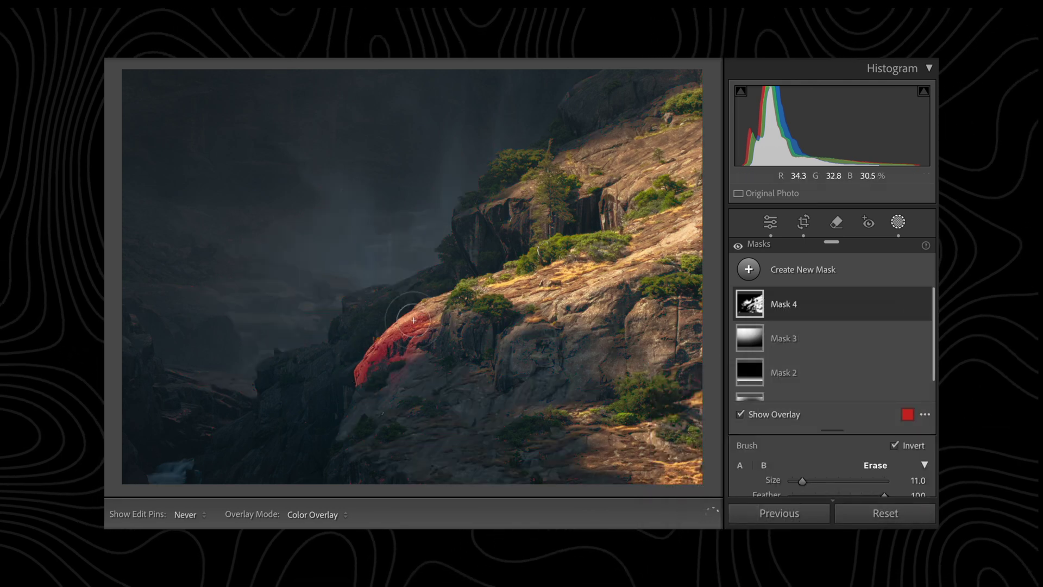
drag(547, 265, 657, 229)
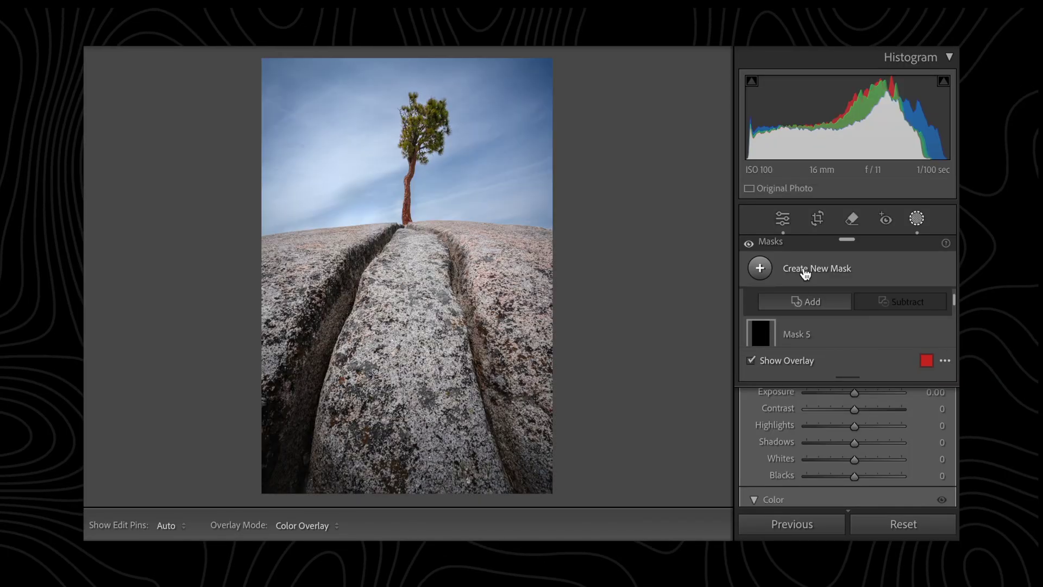
click(805, 272)
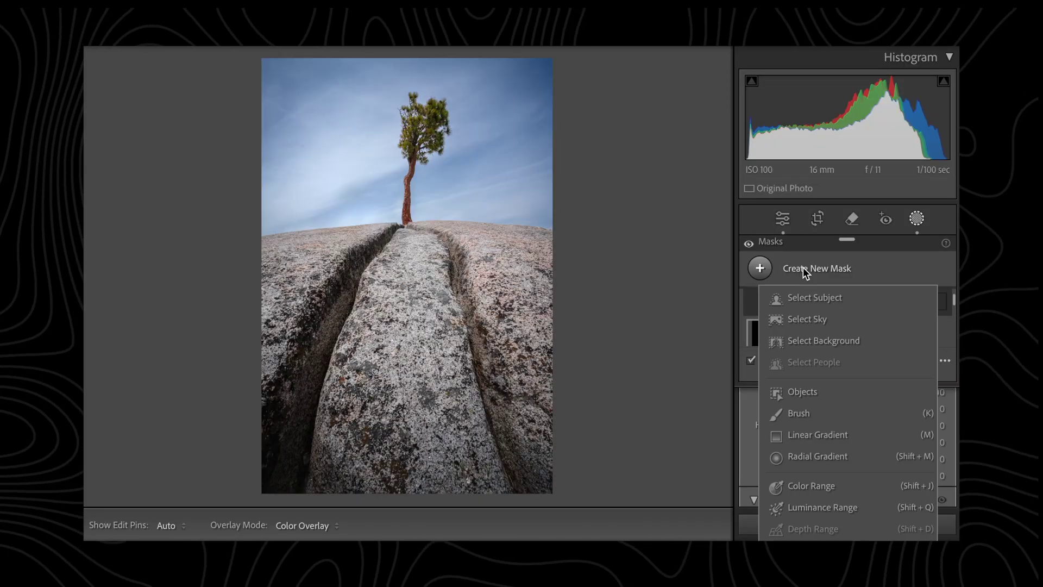
- Mask the tree photo's sky at −0.50 Exposure and intersect it with a top-to-horizon linear gradient
click(827, 319)
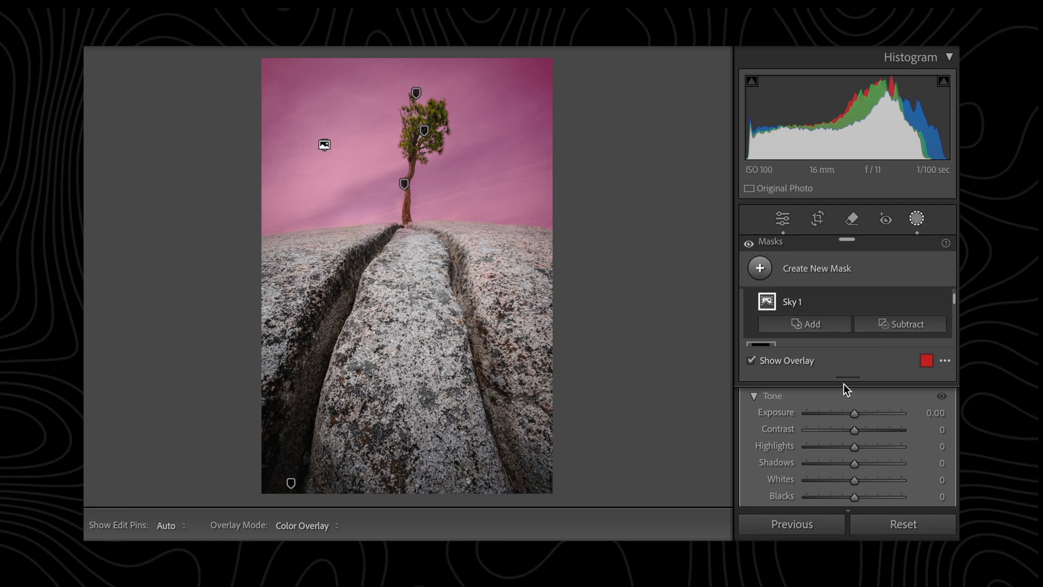
drag(852, 413, 847, 413)
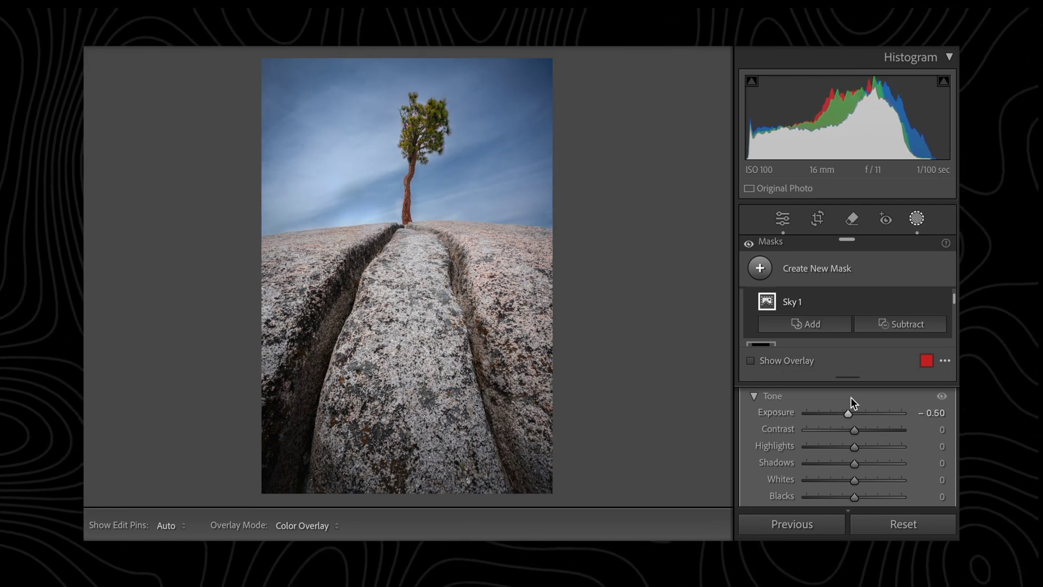
right_click(784, 304)
mouse_move(832, 387)
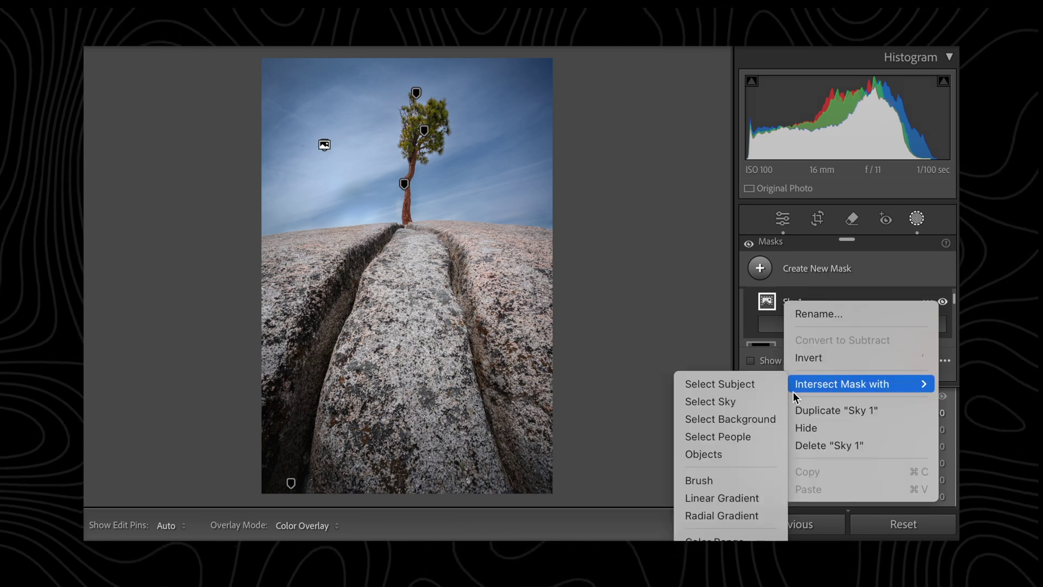
click(721, 498)
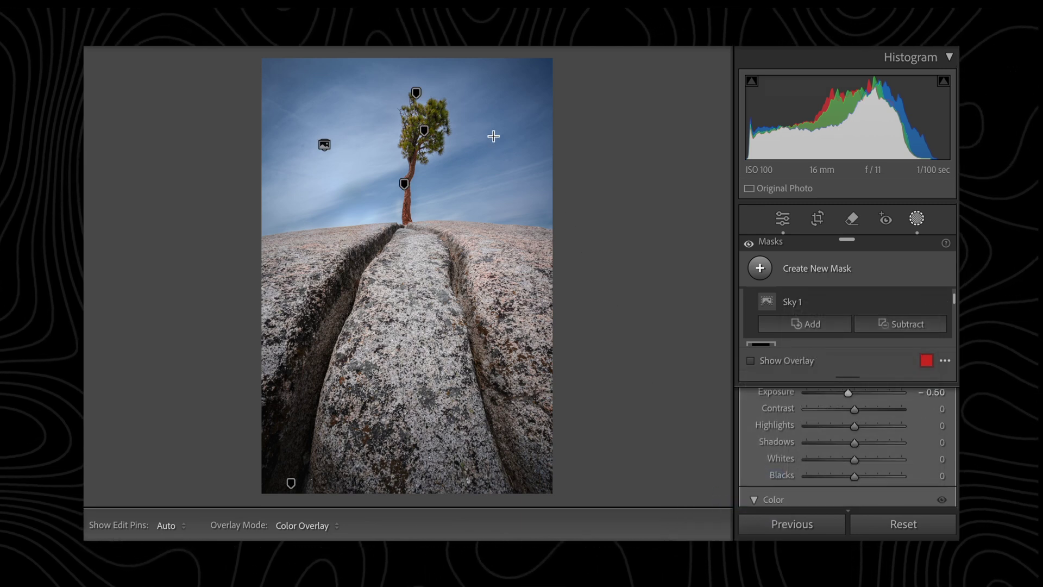
drag(430, 56, 430, 223)
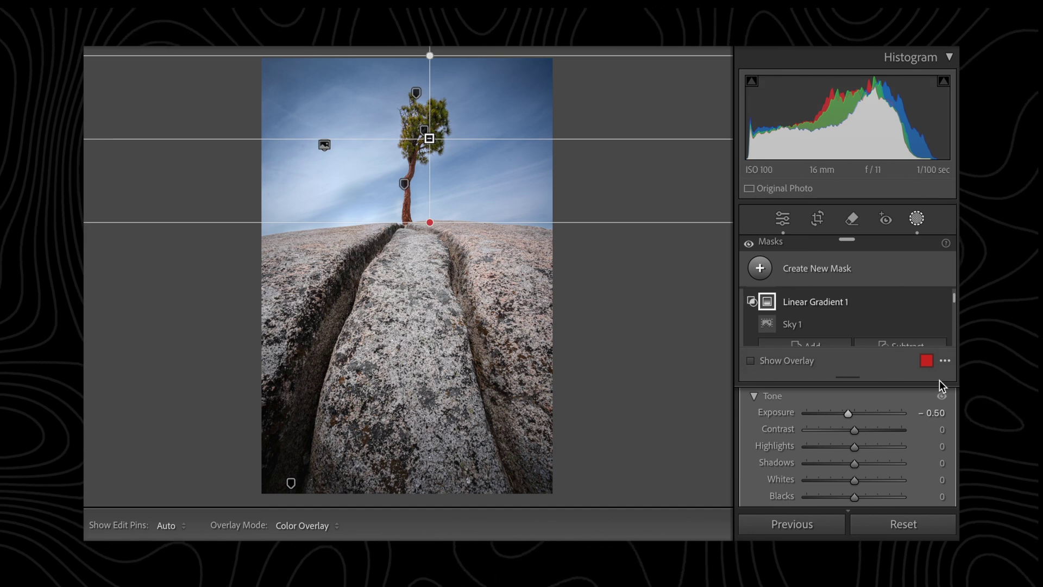
scroll(833, 310, down, 1)
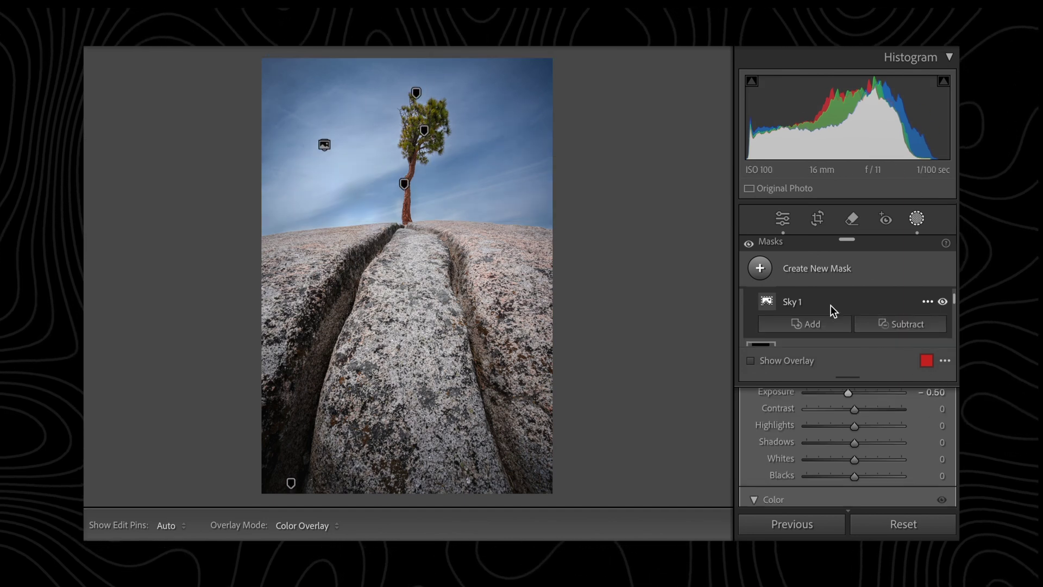
- Subtract a linear gradient from Sky 1 across the horizon, stretched upward, toggling it to compare
click(889, 325)
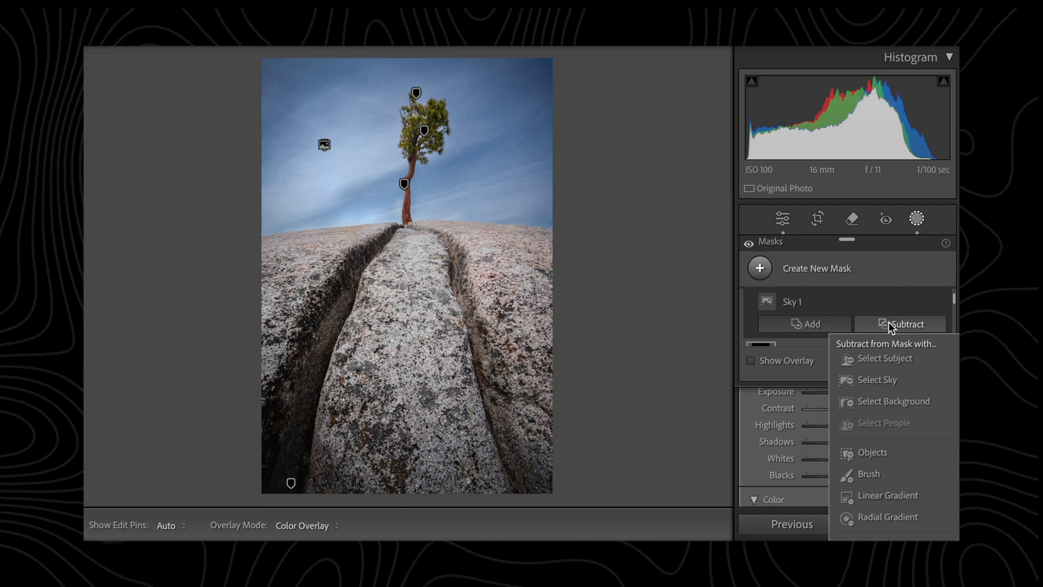
click(882, 496)
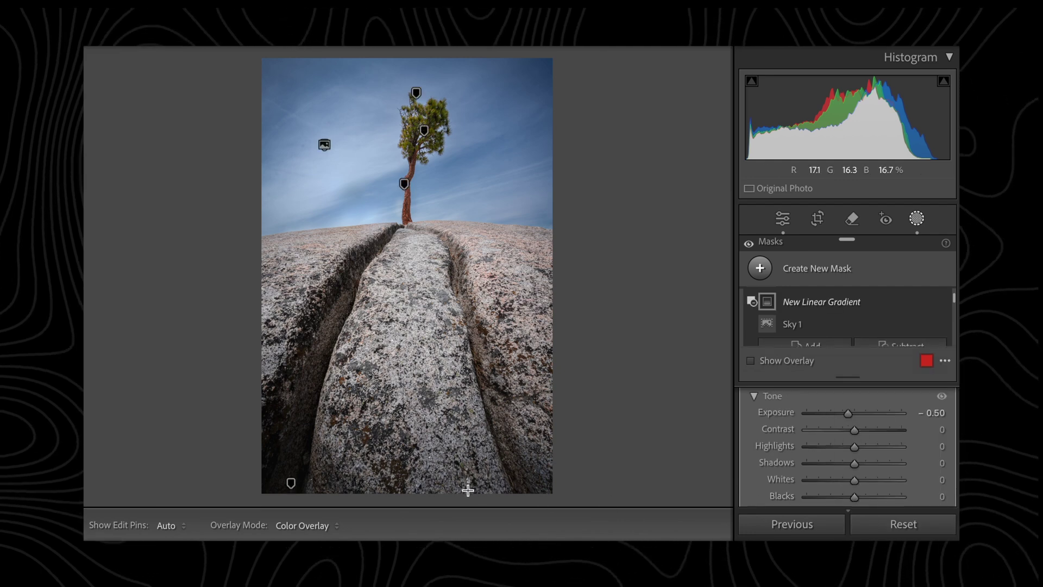
drag(486, 384, 468, 490)
drag(497, 241, 503, 177)
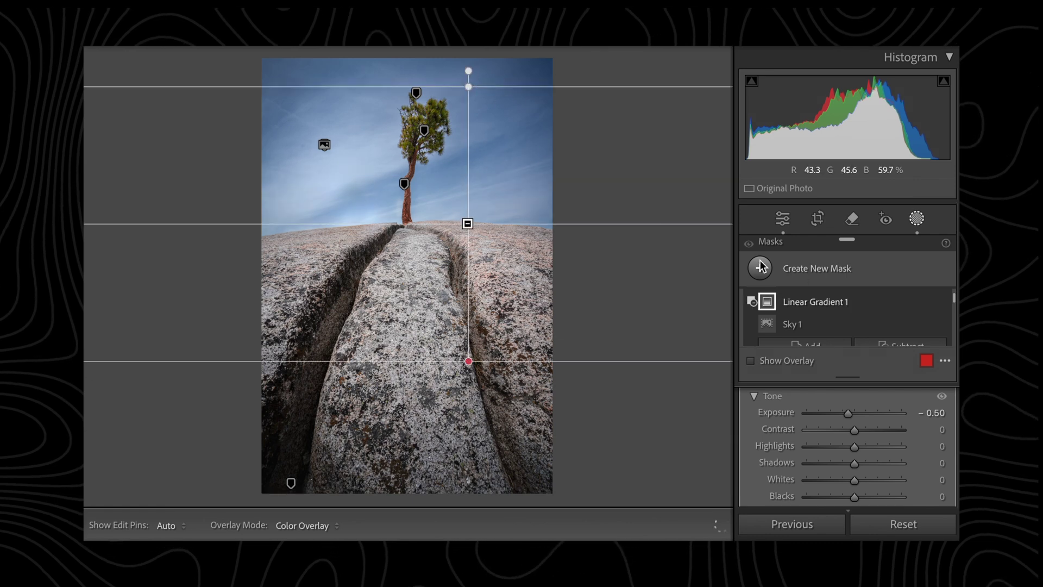
click(942, 302)
click(941, 301)
click(942, 302)
click(942, 302)
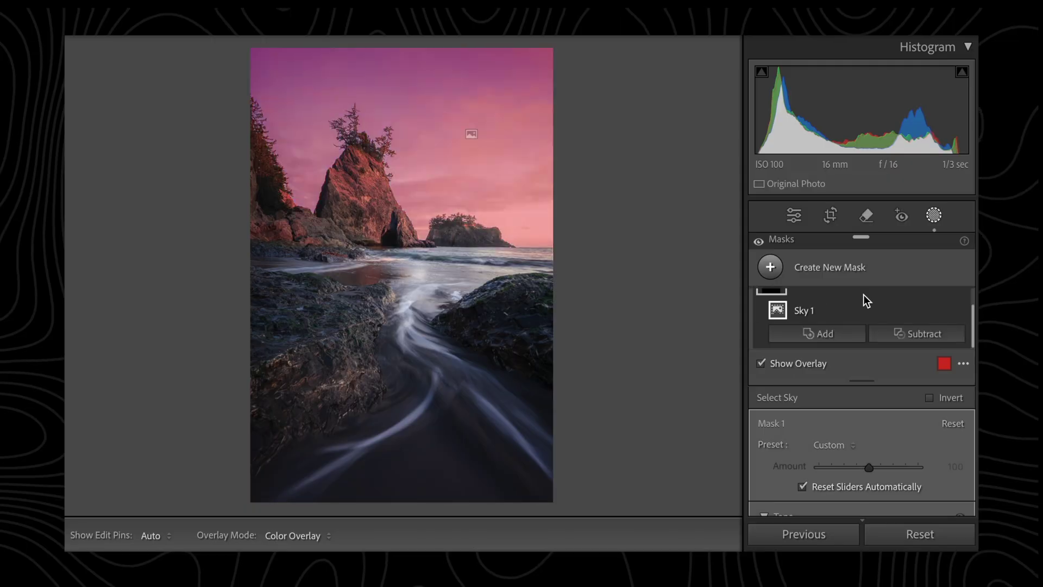
- Intersect Sky 1 with a linear gradient rising from the bottom, raise its lower edge, and warm Temp to 42
right_click(800, 314)
mouse_move(835, 394)
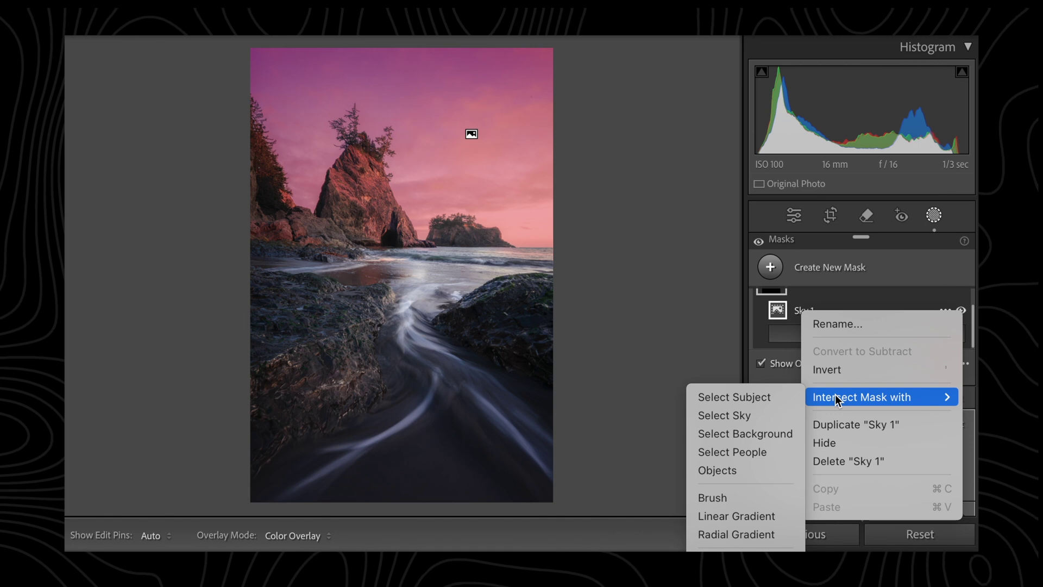
click(735, 518)
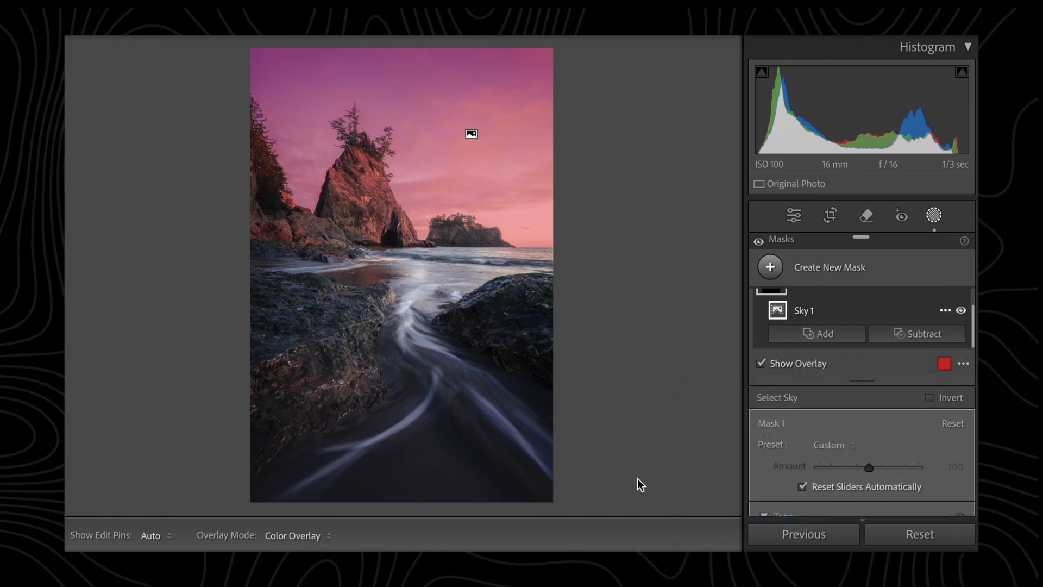
drag(419, 473, 461, 94)
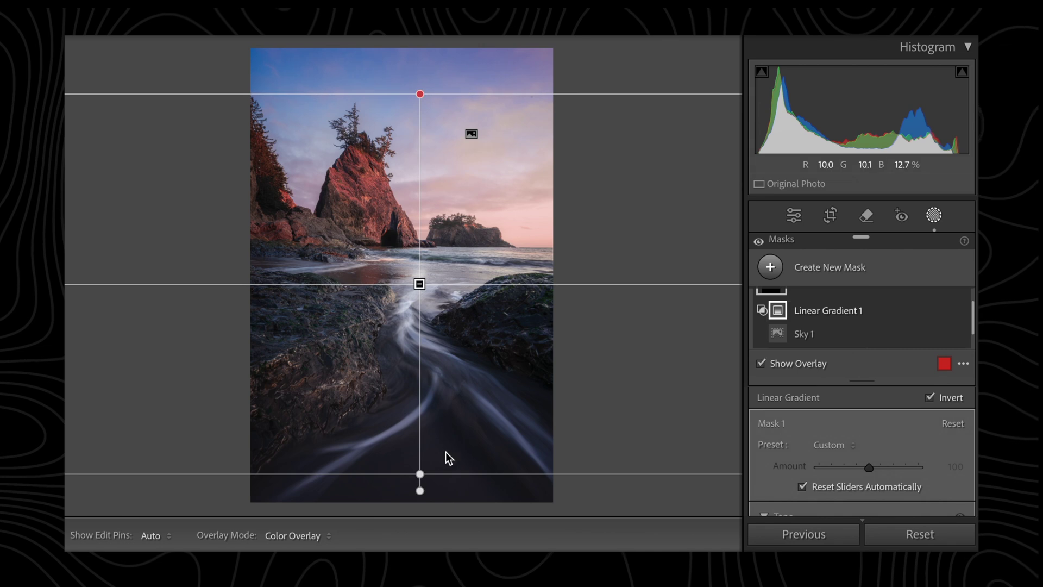
drag(420, 470, 419, 419)
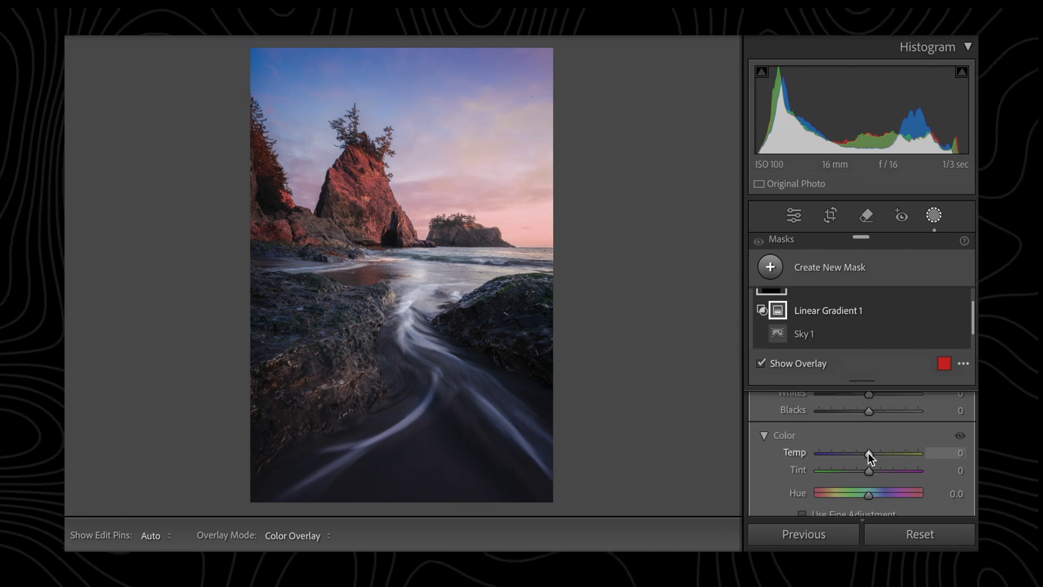
drag(870, 452, 888, 452)
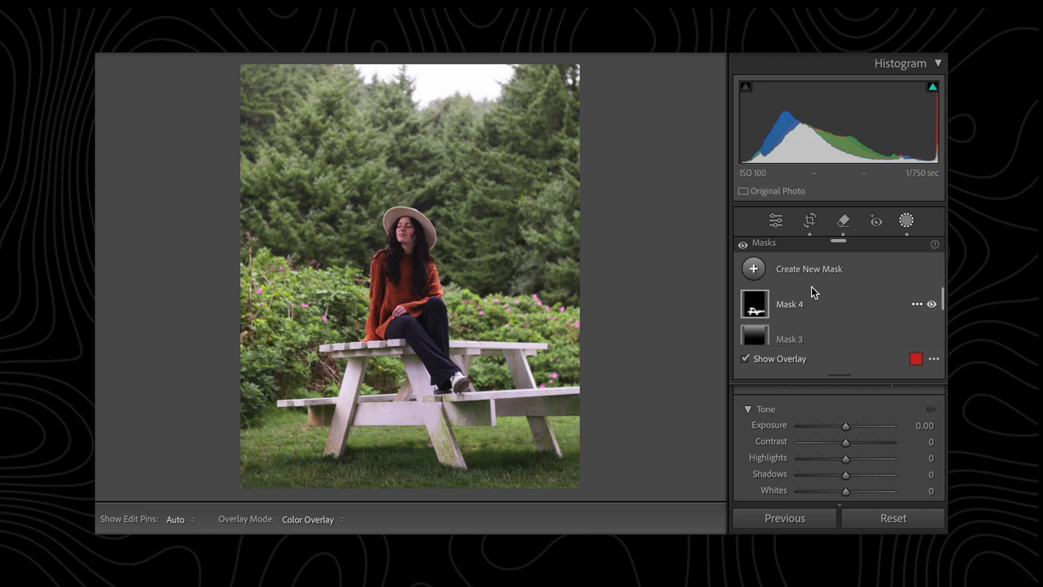
- Mask the background, intersect it with a diagonal gradient toward the bench, and set Exposure to 0.40
click(810, 273)
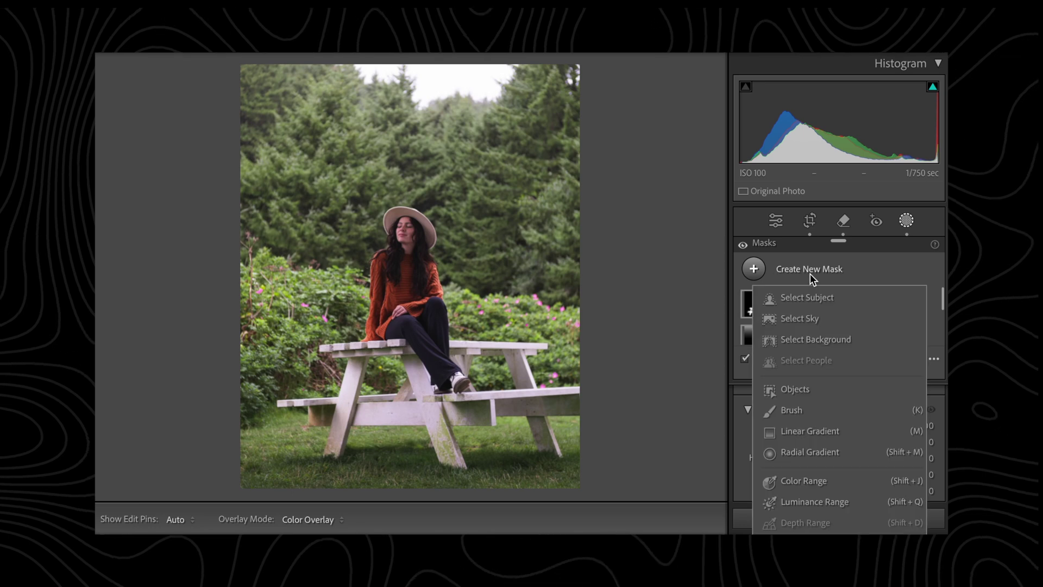
click(806, 339)
right_click(751, 298)
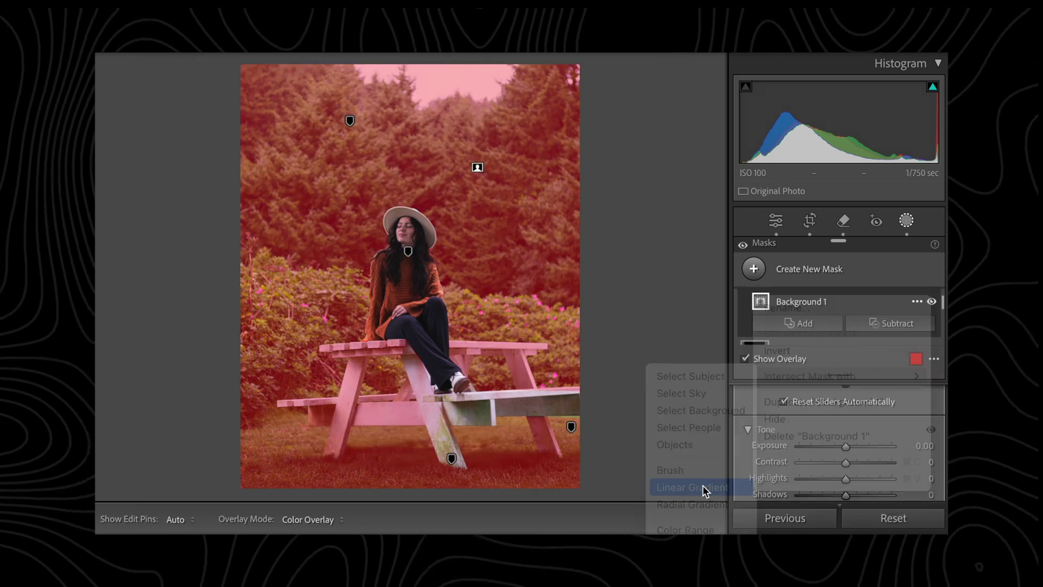
click(702, 487)
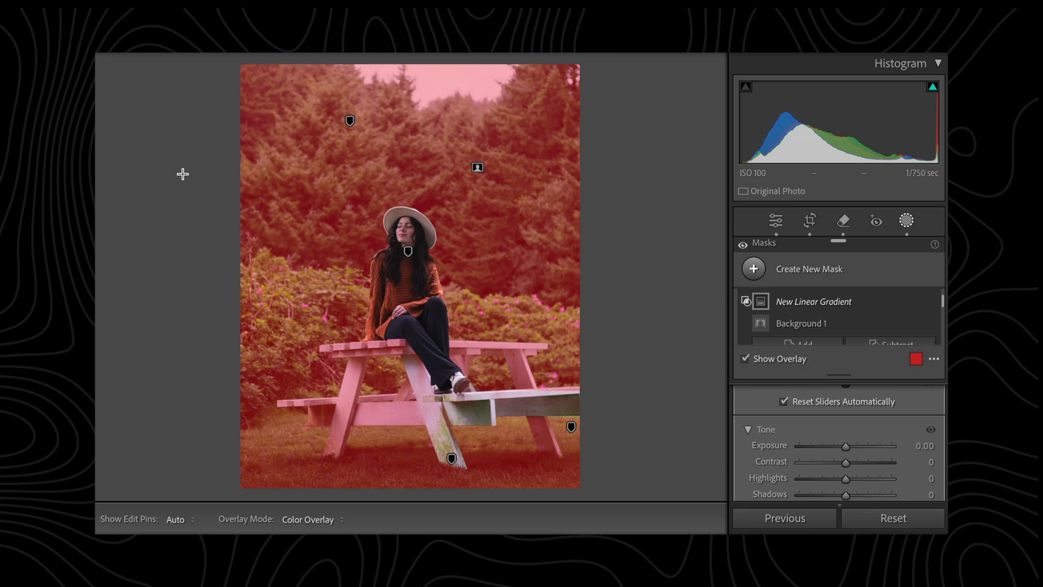
drag(182, 169, 486, 348)
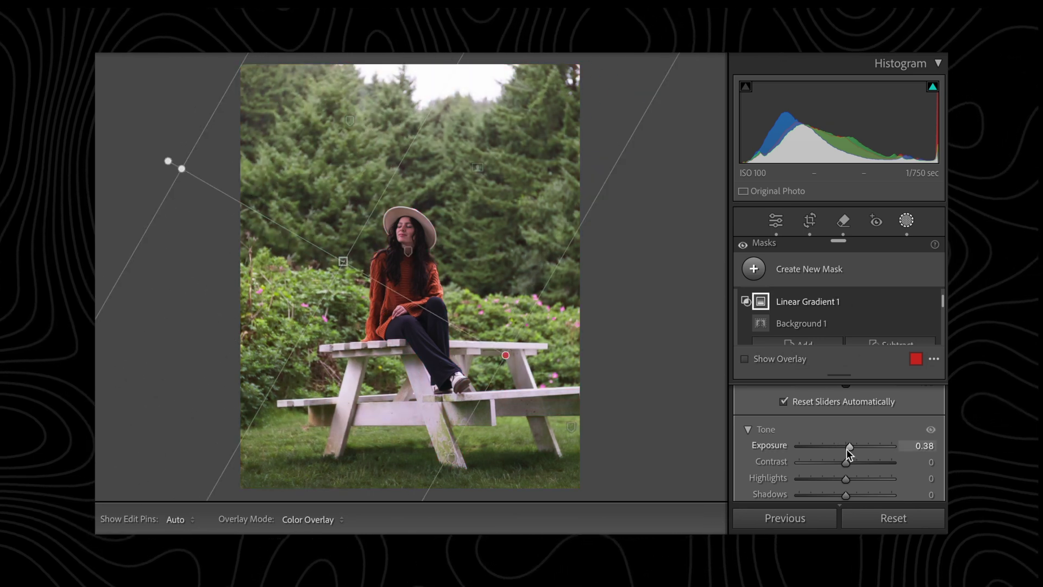
drag(846, 449, 845, 448)
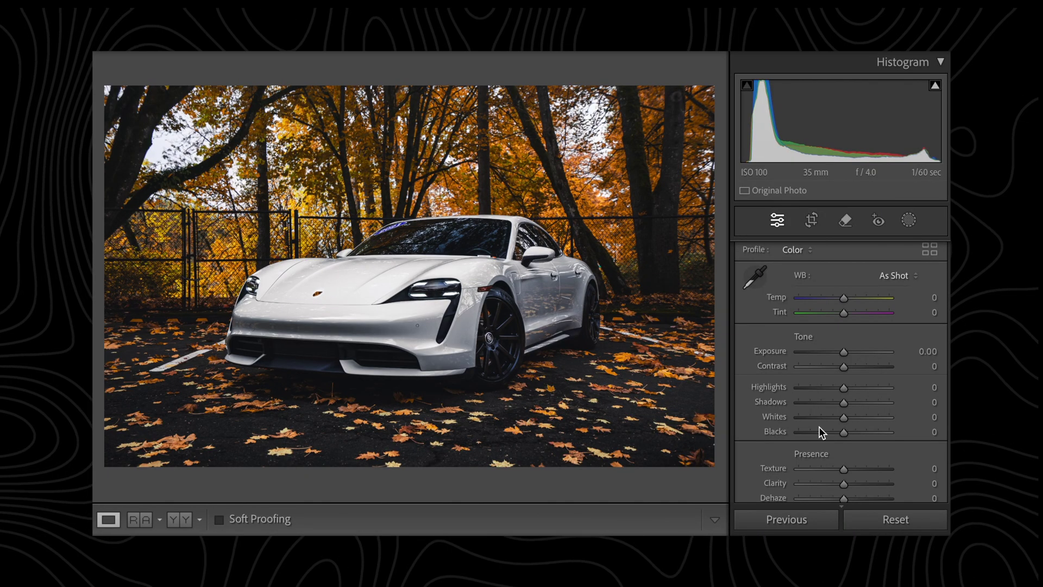
- Mask the car photo's background within a linear gradient at -0.63 Exposure, then zoom into the hat photo
click(912, 217)
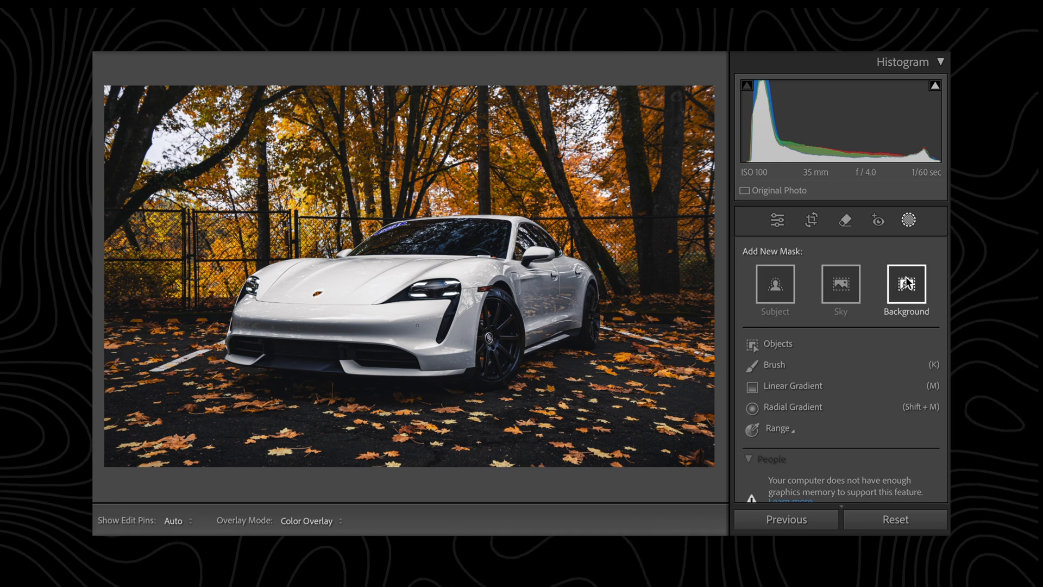
click(906, 282)
right_click(761, 308)
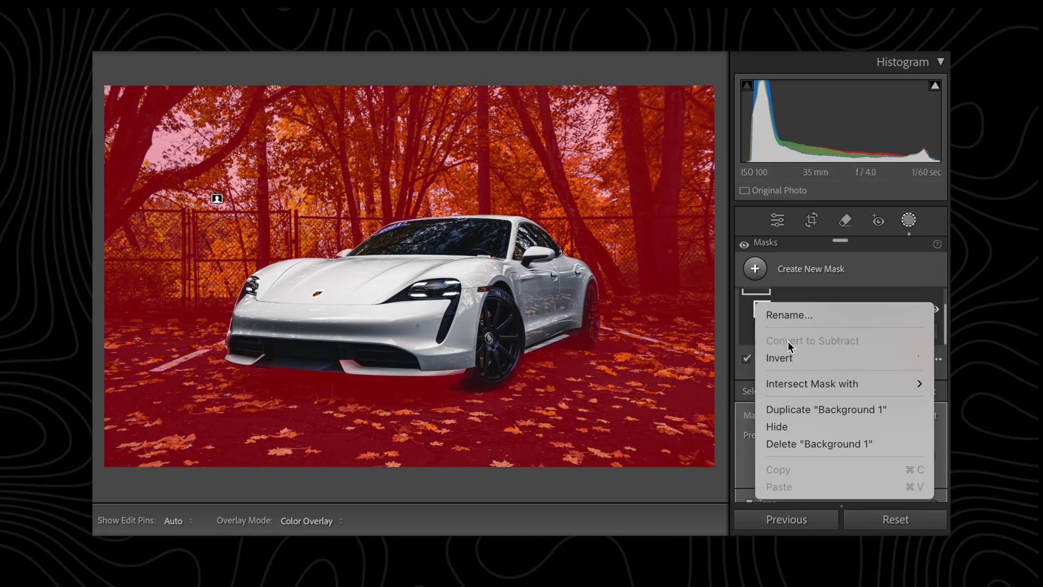
mouse_move(799, 384)
click(682, 494)
drag(120, 133, 434, 331)
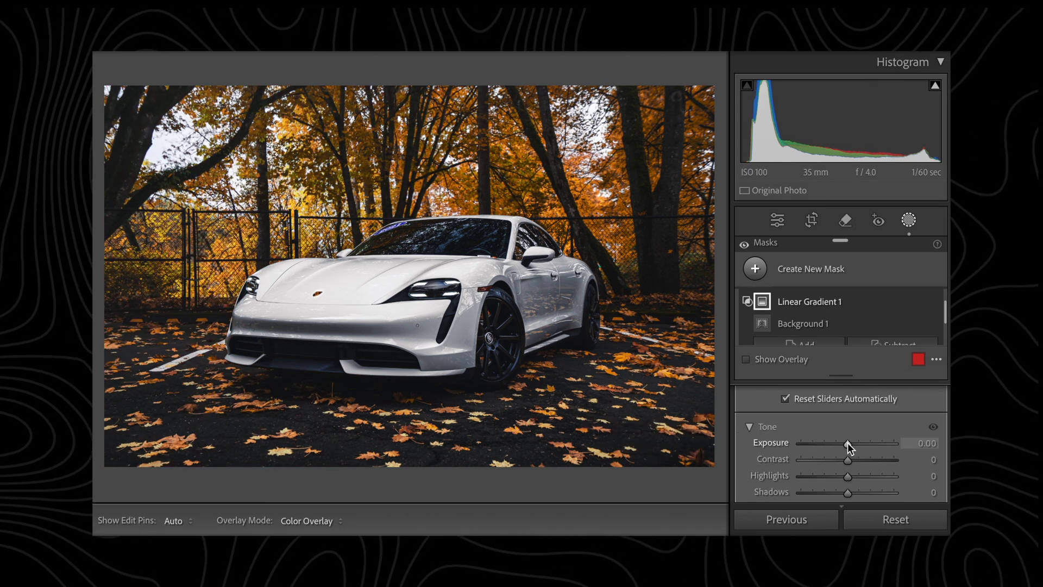
drag(847, 442, 839, 442)
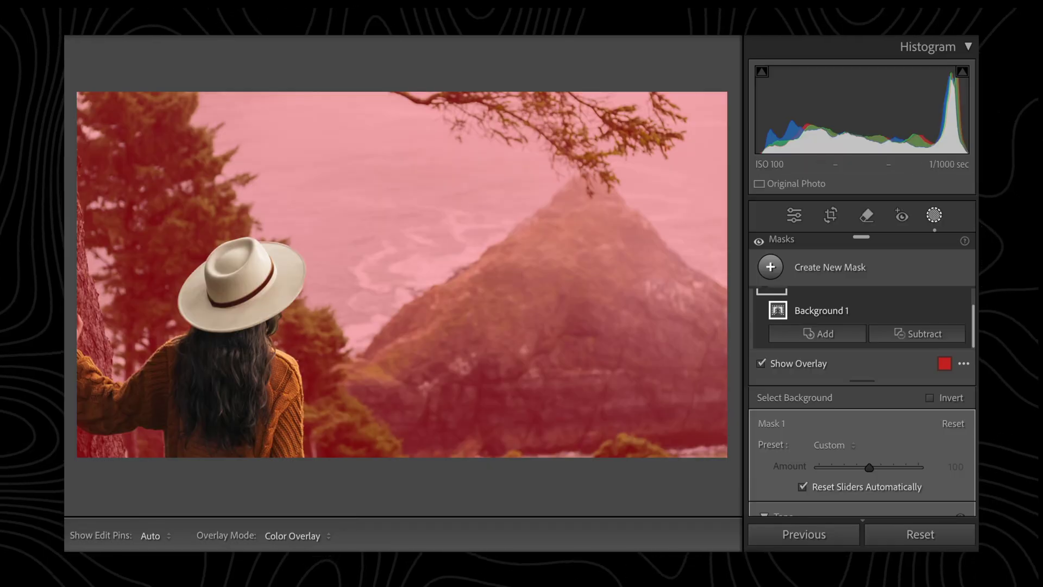
key(z)
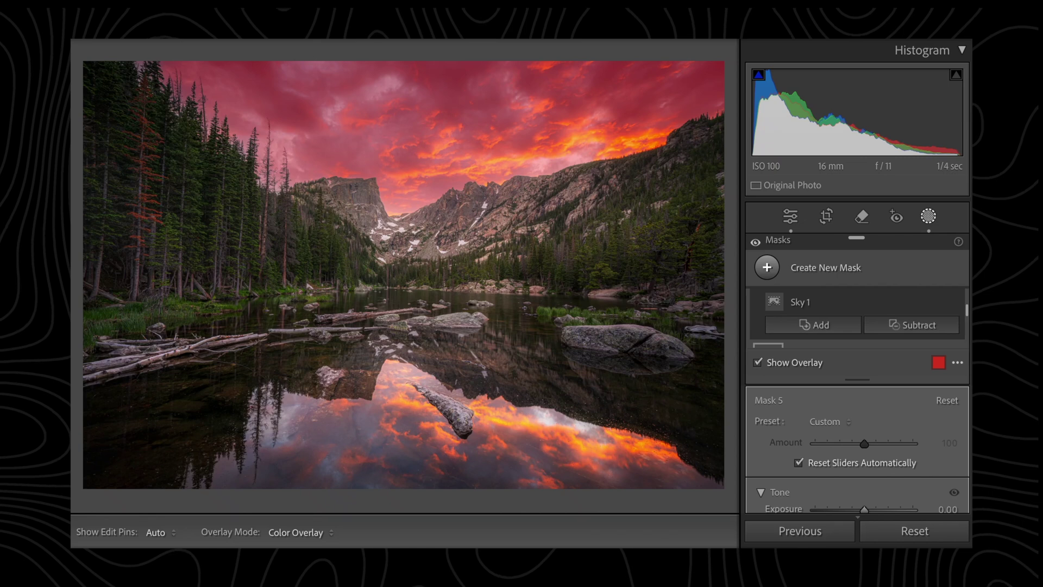
- Intersect the lake photo's Sky 1 with a new inverted Sky 2 selection and zoom into the treetops
scroll(309, 342, up, 5)
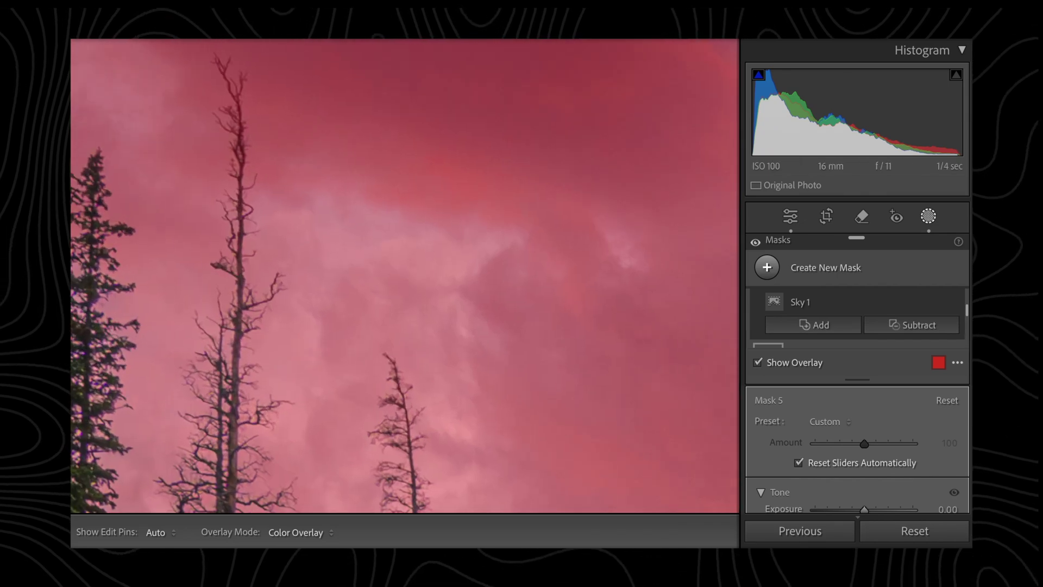
scroll(405, 275, down, 4)
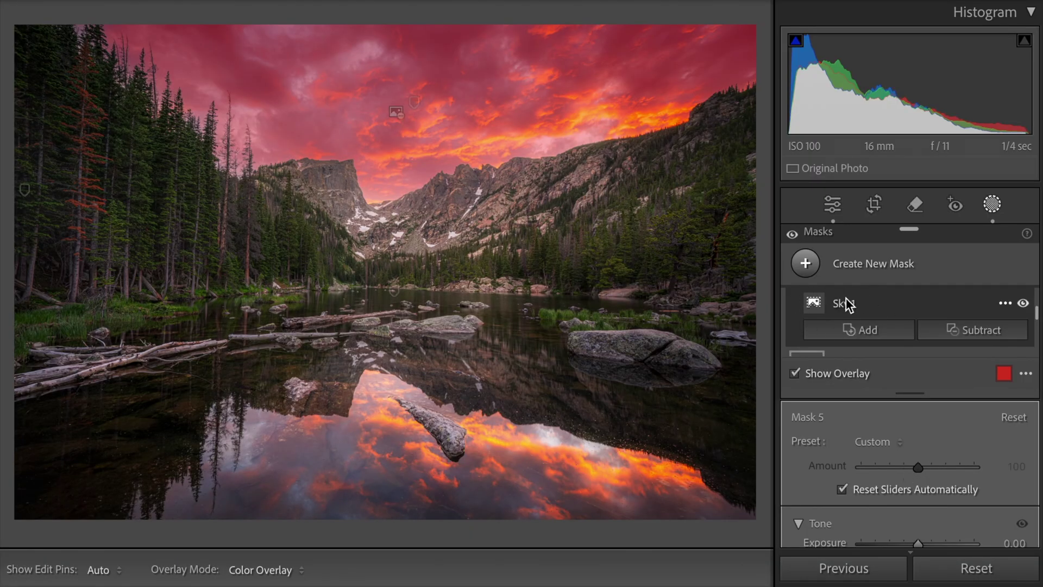
right_click(825, 308)
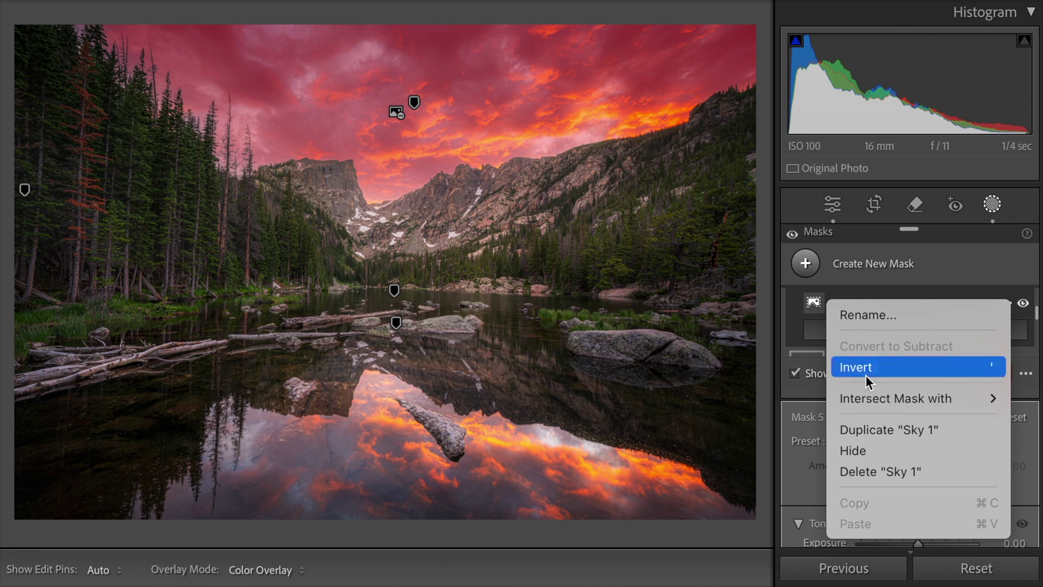
mouse_move(865, 405)
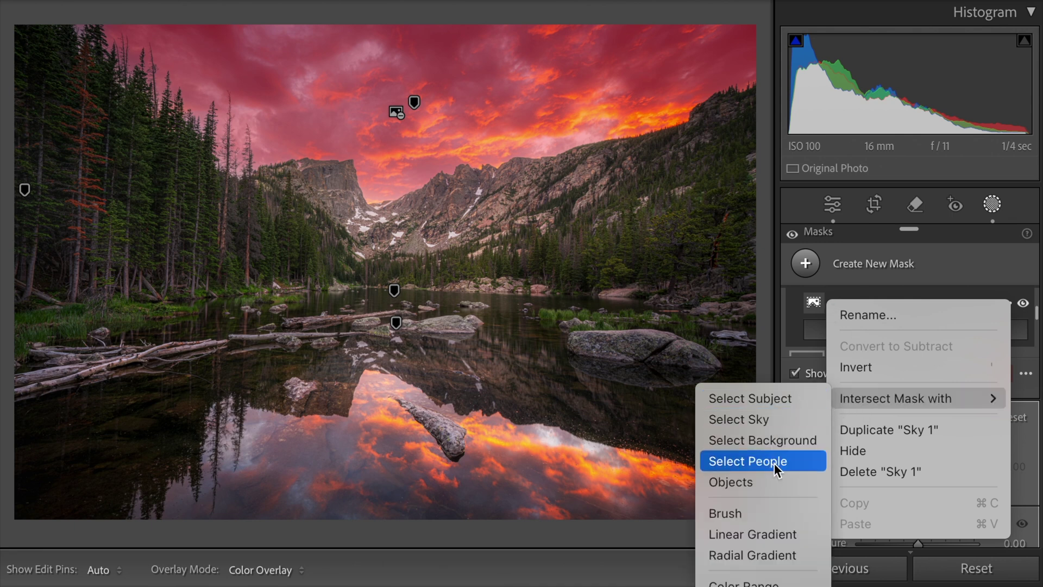
click(766, 419)
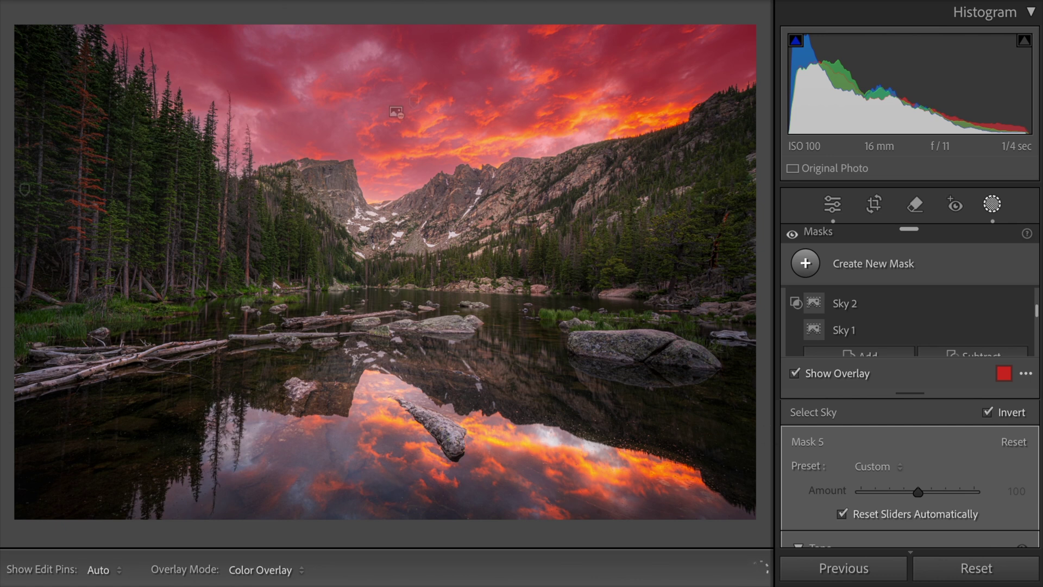
key(z)
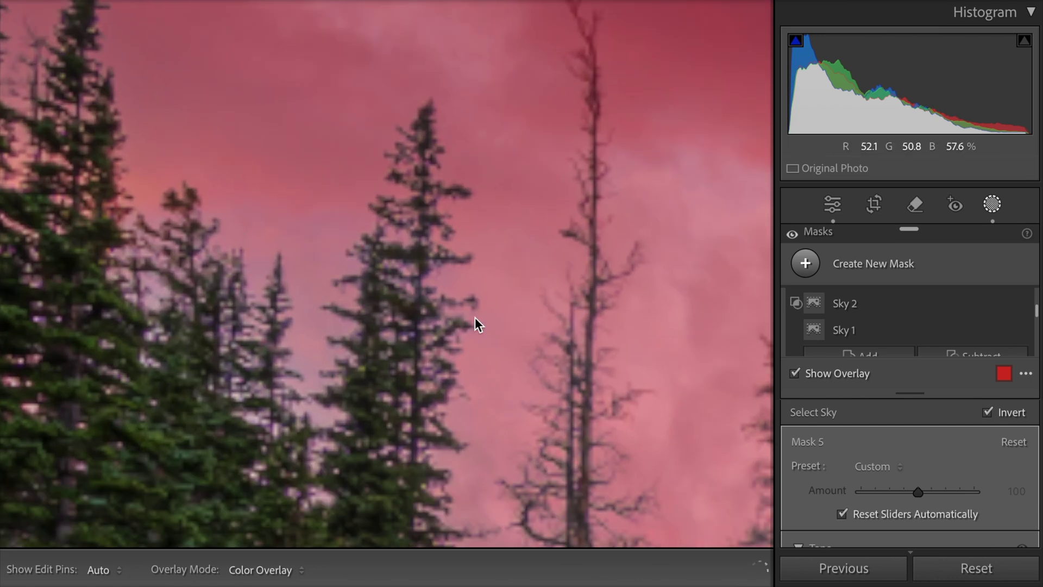
scroll(462, 371, down, 3)
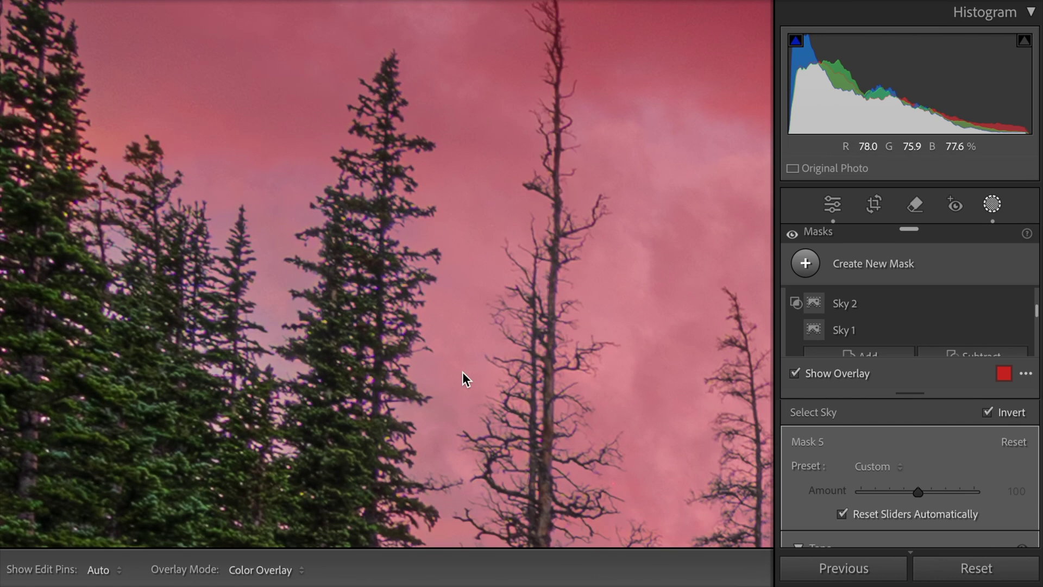